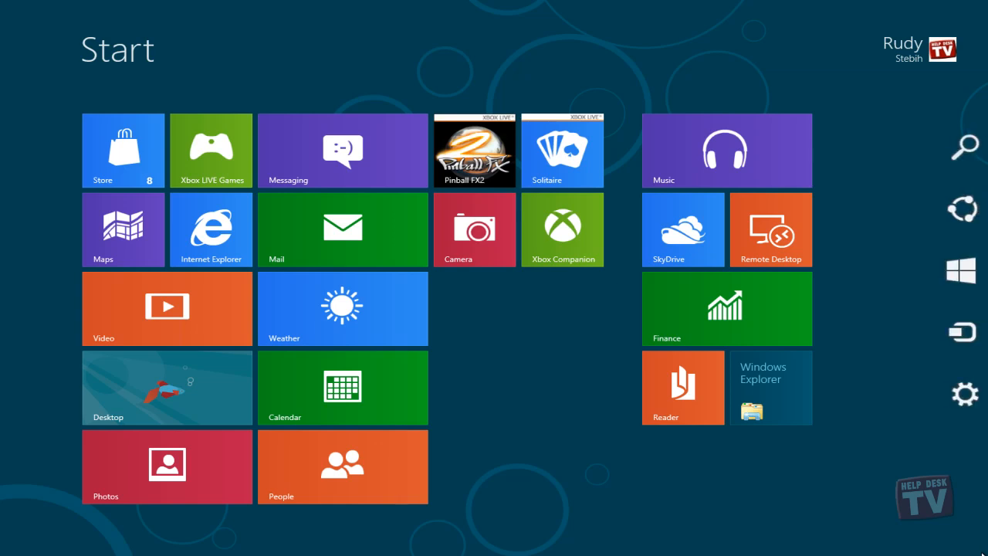
Bring up the Settings pane from the Start screen's charms.
click(967, 401)
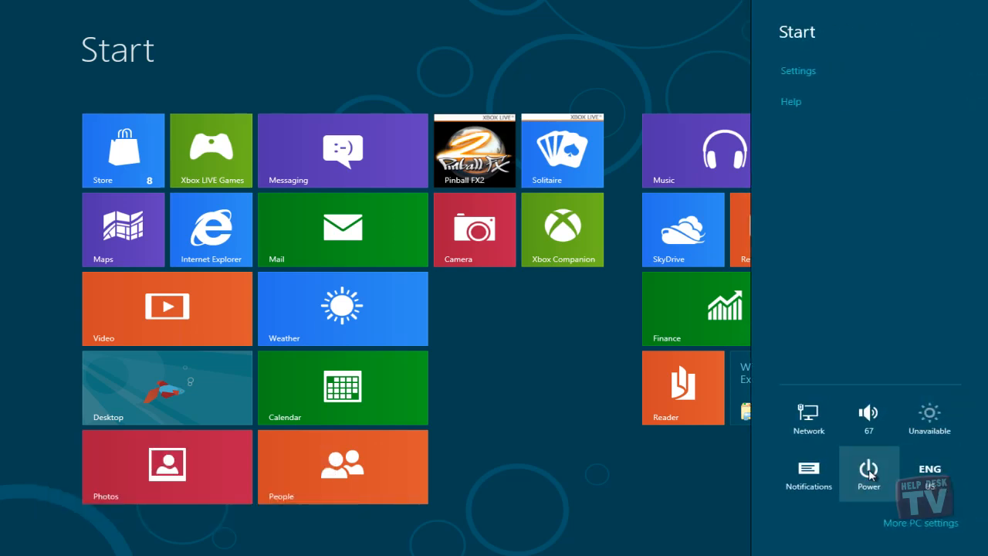
Restart the PC from the Power options into the Windows 8 boot menu.
click(869, 473)
click(866, 429)
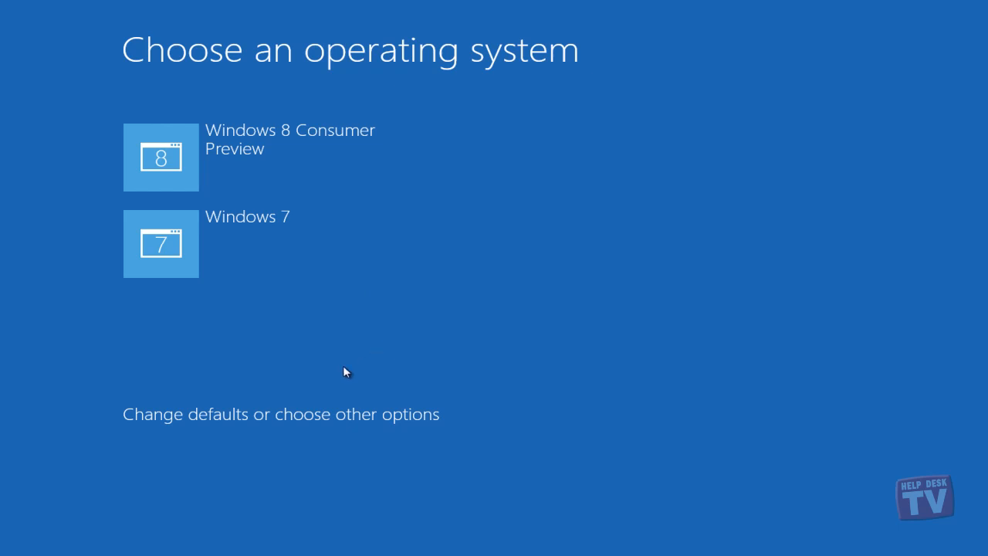
Go to 'Change defaults or choose other options' and view the default operating system choices.
click(316, 415)
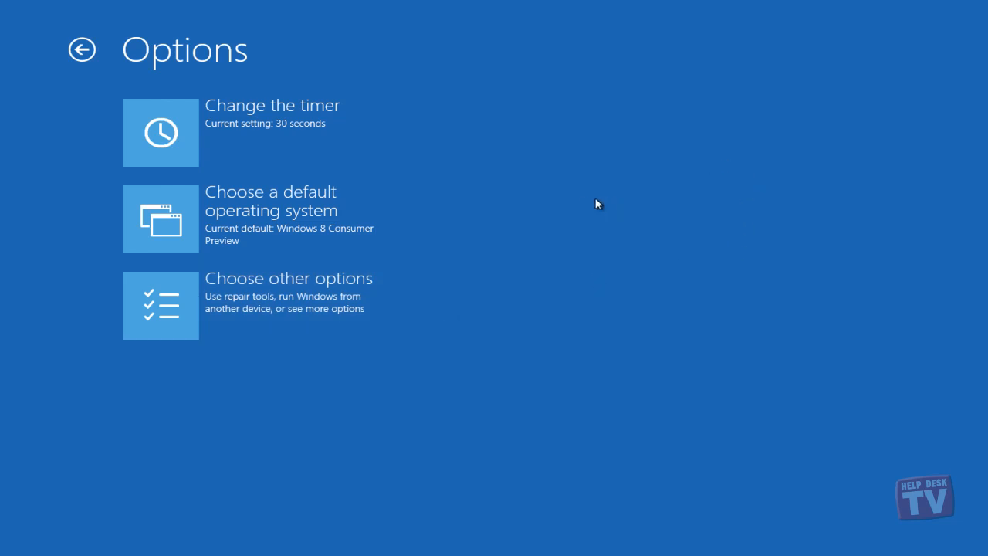
click(373, 212)
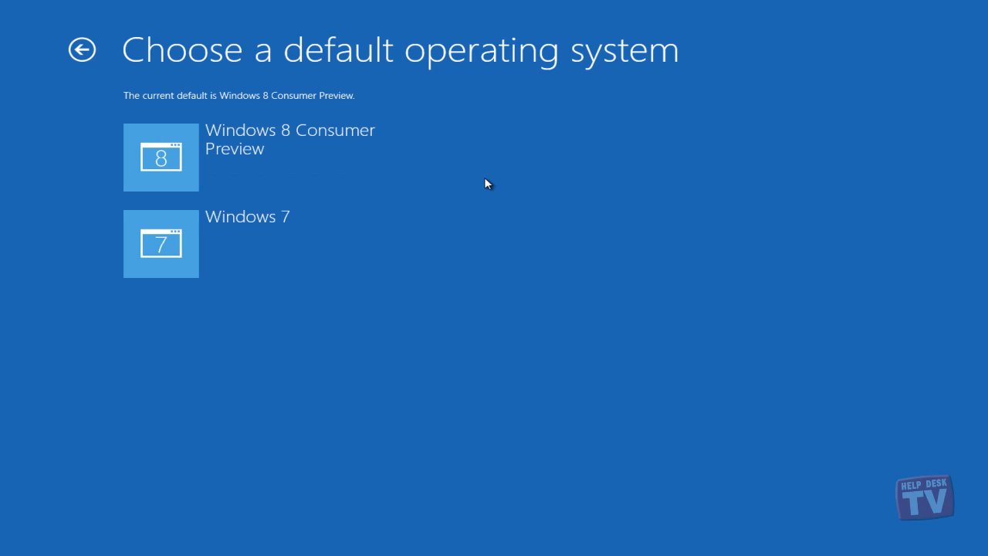
Make Windows 8 Consumer Preview the default OS and show the timer choices.
click(313, 159)
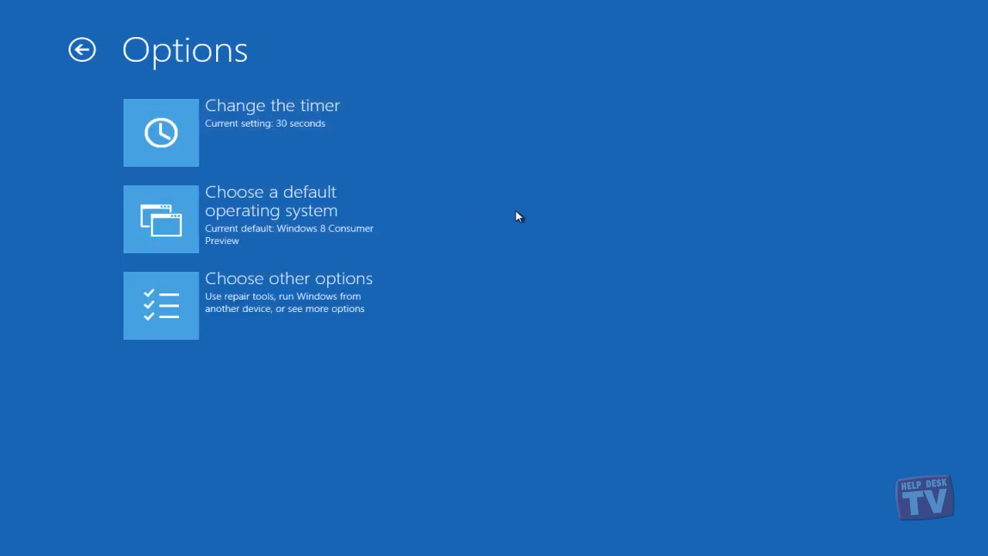
click(350, 141)
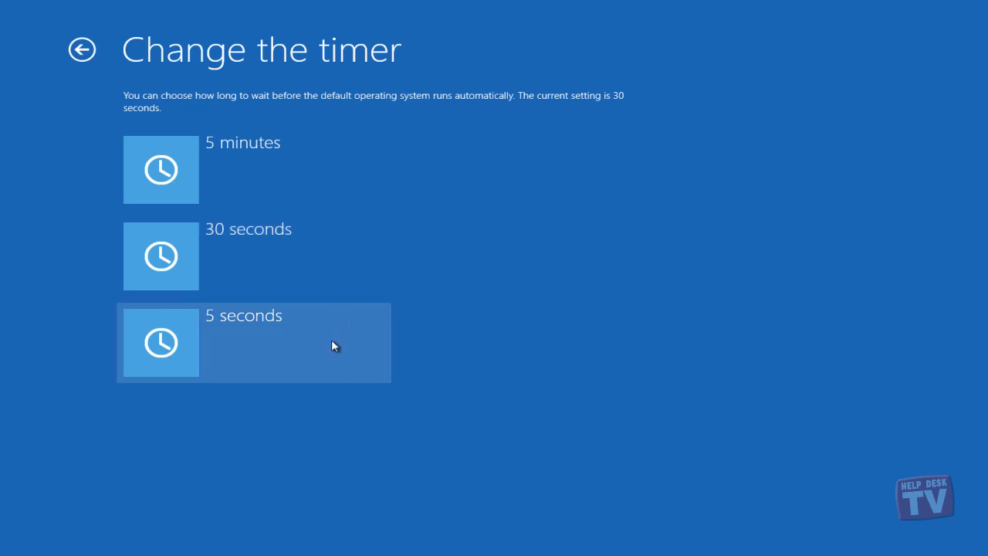
Keep the boot menu countdown at 30 seconds.
click(334, 252)
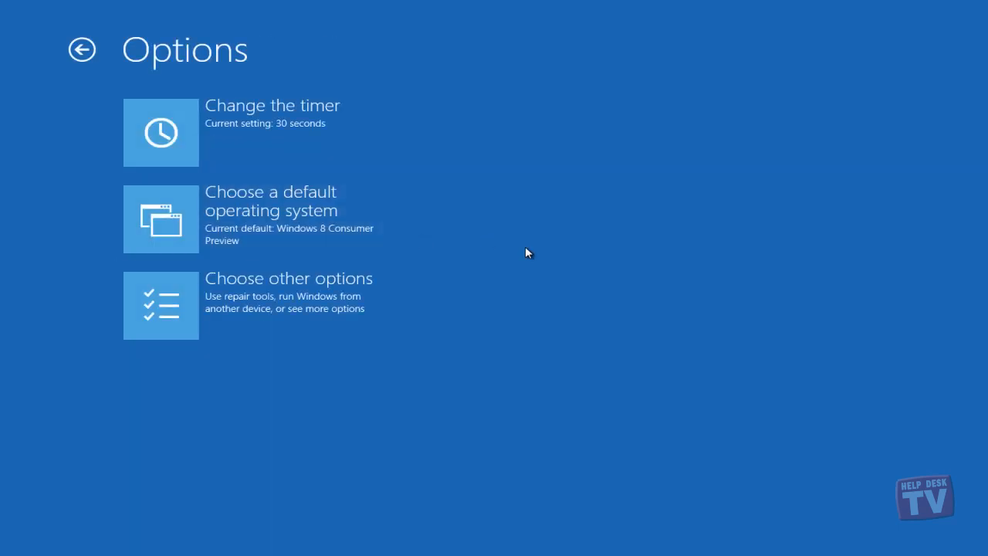
Reach the Advanced options tools via Choose other options and Troubleshoot.
click(372, 303)
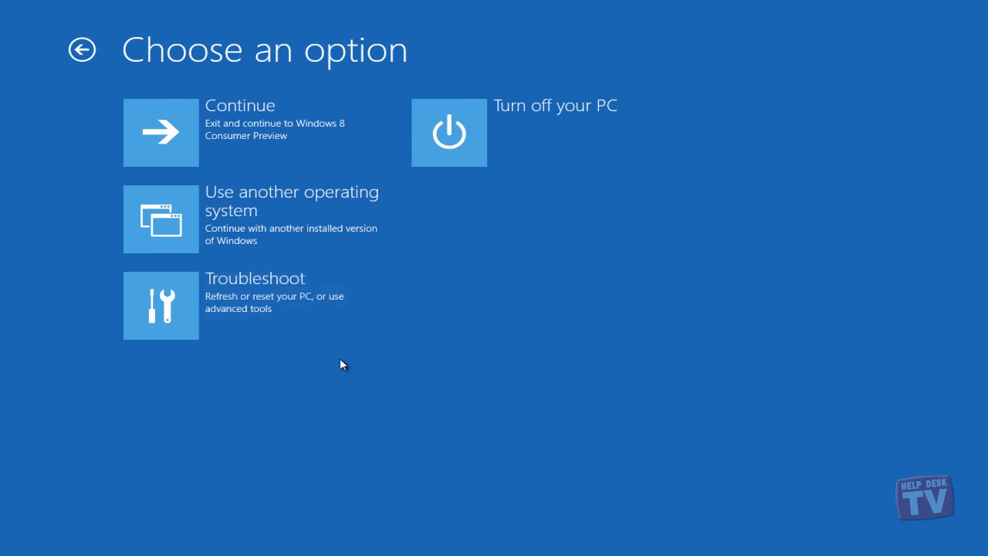
click(328, 318)
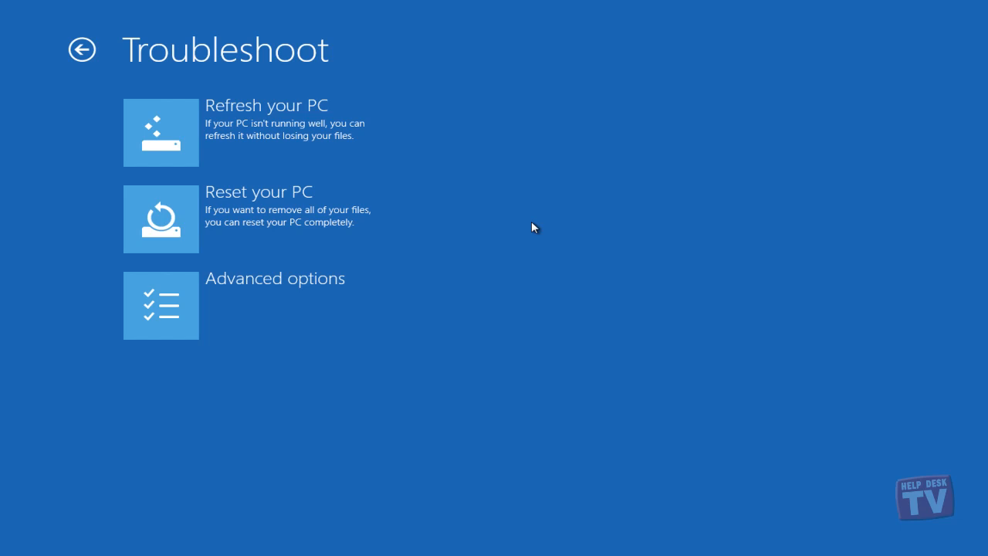
click(322, 309)
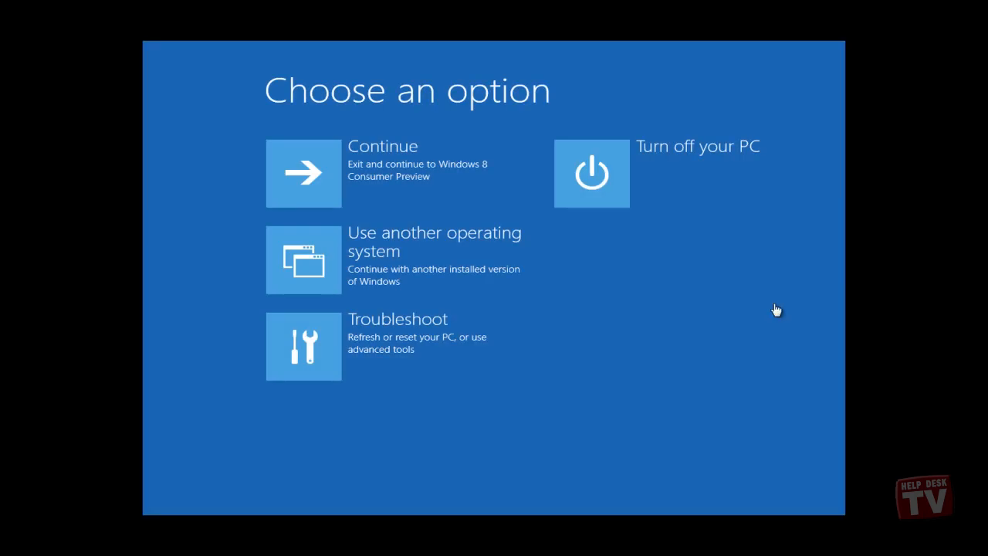
Launch System Restore from Advanced options and dismiss its unexpected parameter error.
click(491, 349)
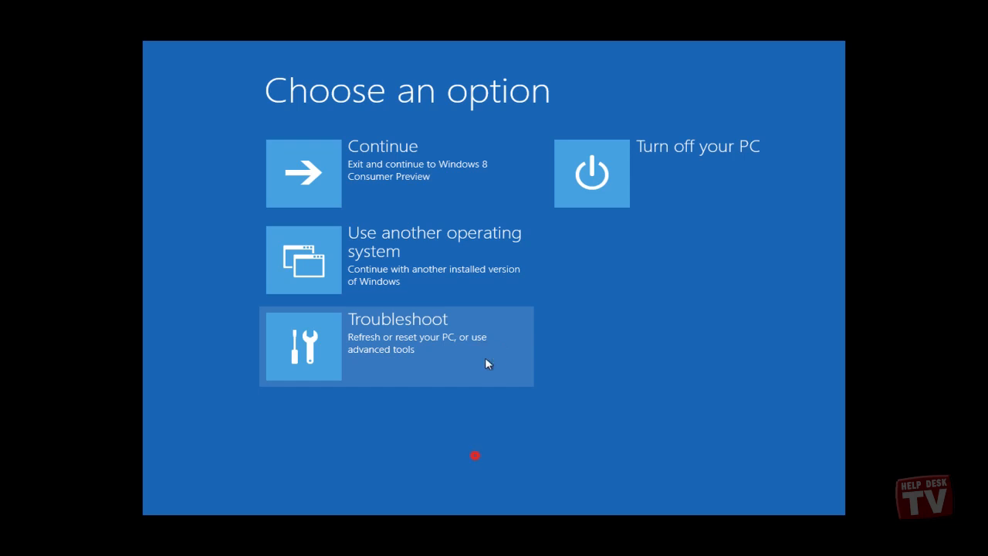
click(474, 356)
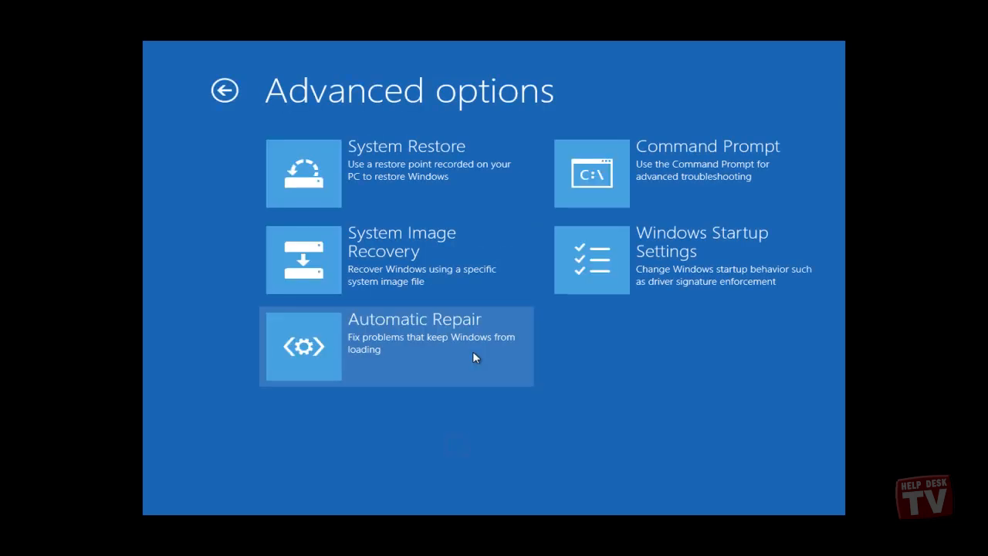
click(485, 182)
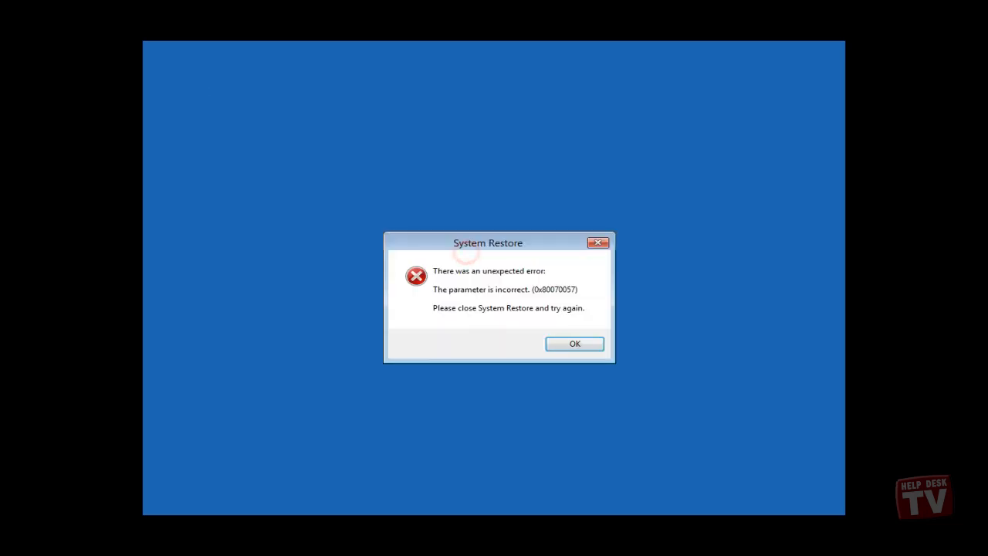
click(575, 343)
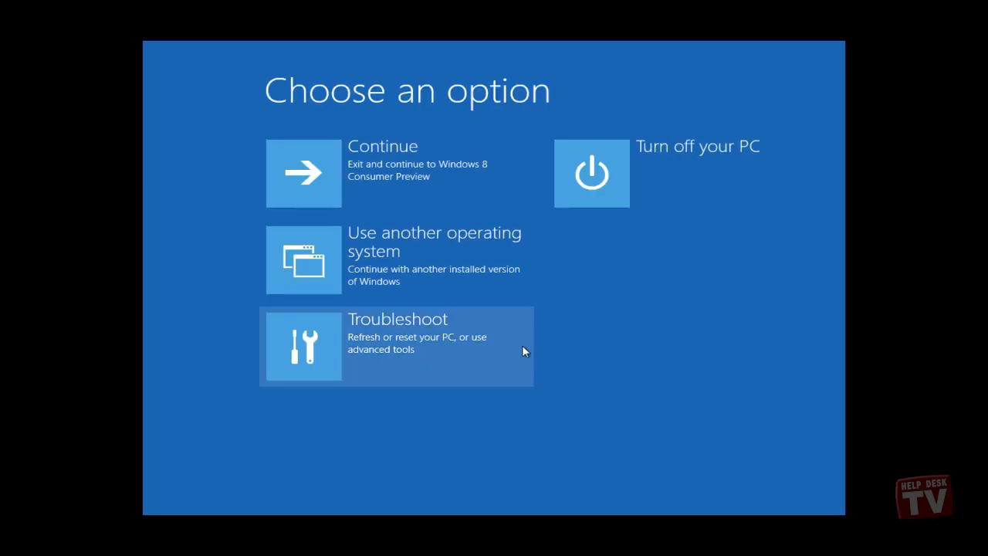
click(517, 345)
Start Re-image your computer, acknowledge the missing system image, and cancel at the backup location page.
click(517, 345)
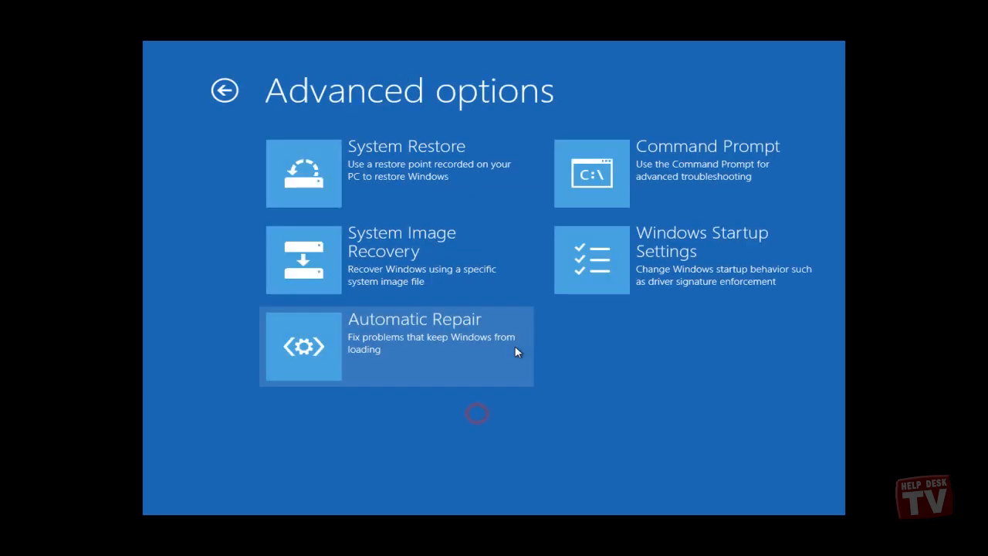
click(490, 248)
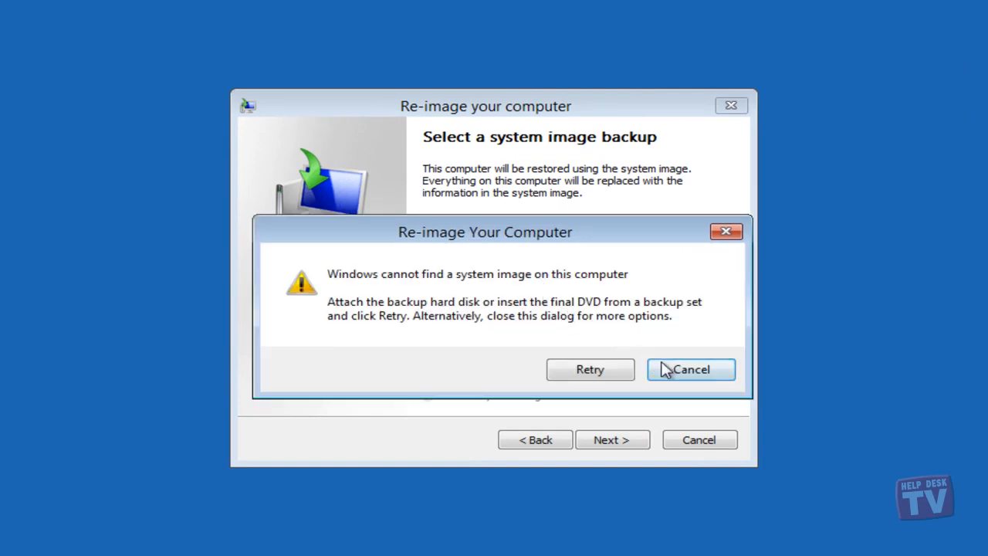
click(683, 372)
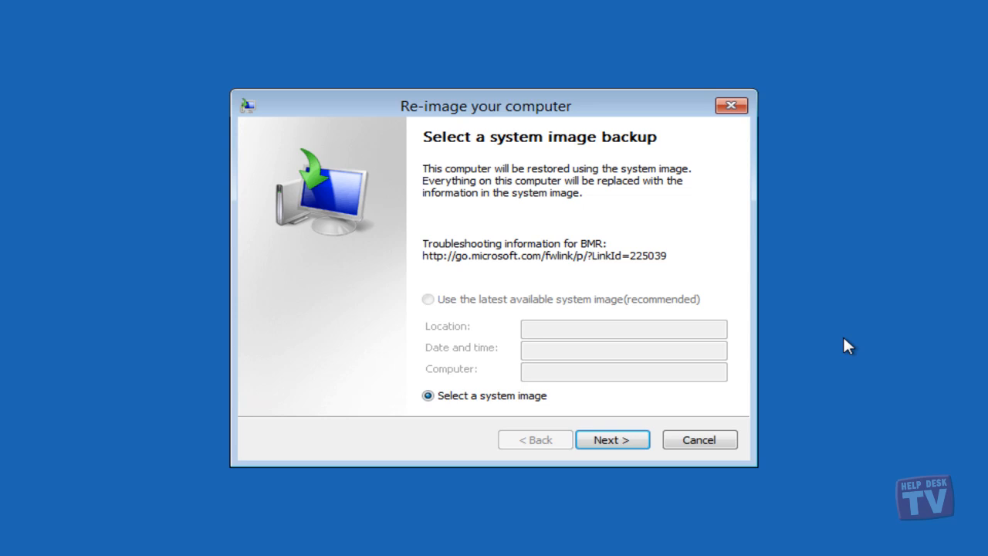
click(626, 440)
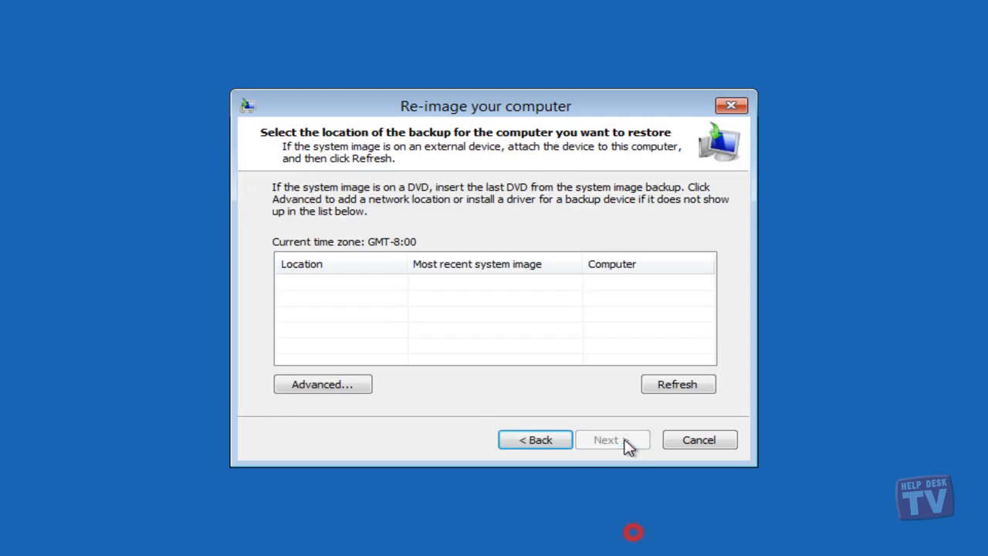
click(699, 440)
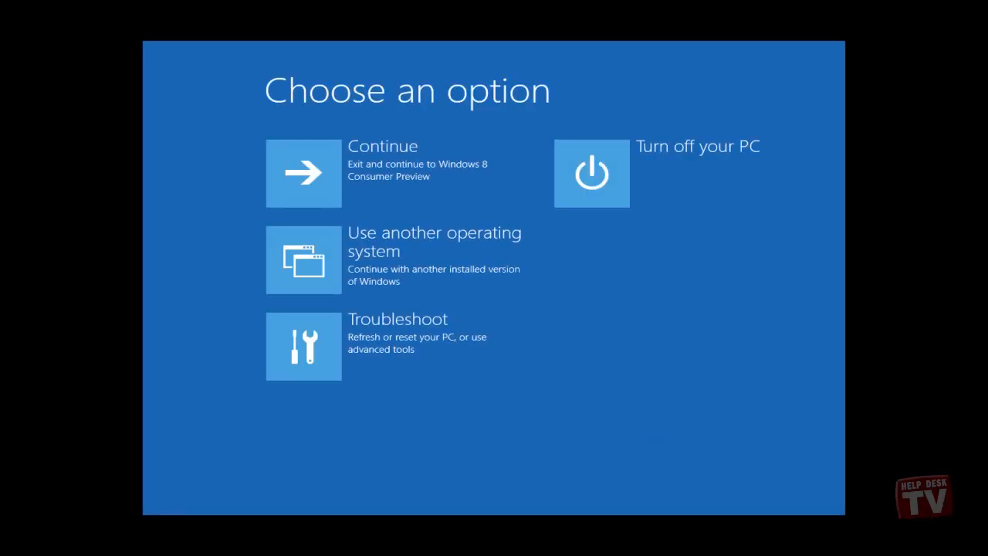
Run Automatic Repair, which reports it couldn't repair the PC, then leave via Advanced options.
click(495, 355)
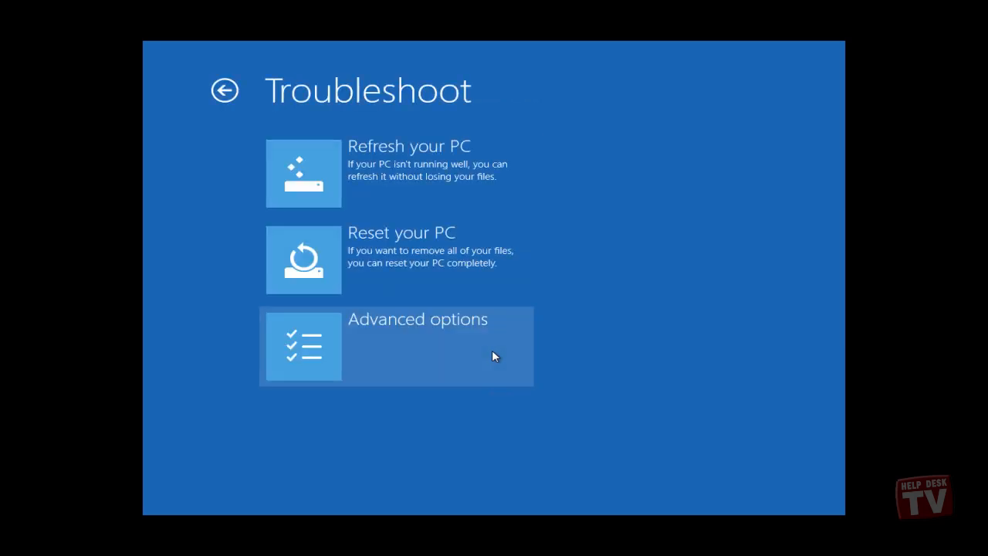
click(495, 355)
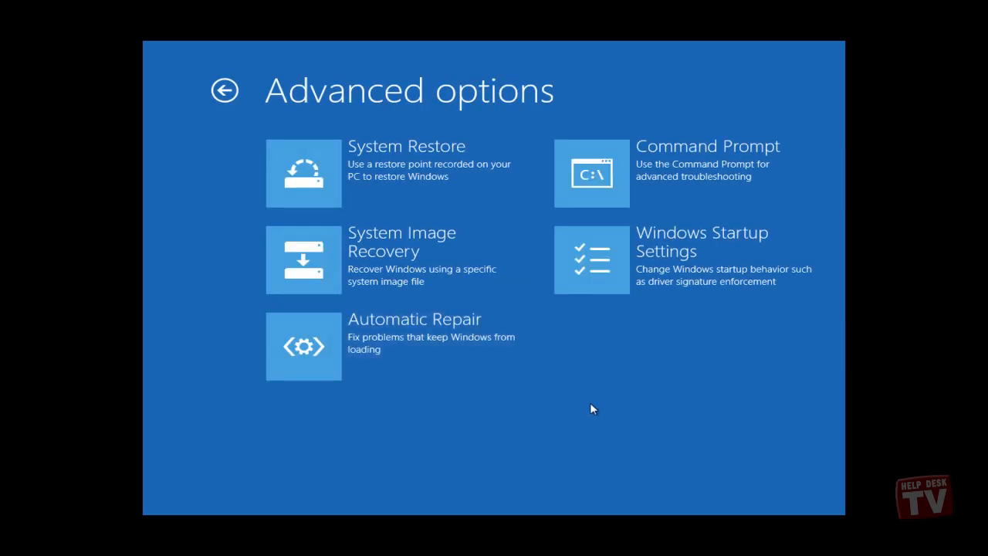
click(479, 361)
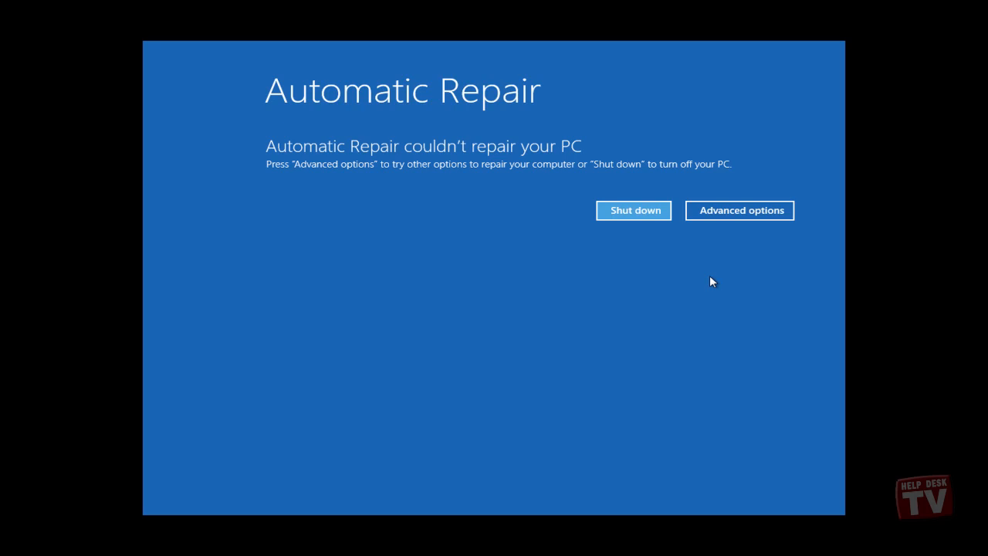
click(737, 212)
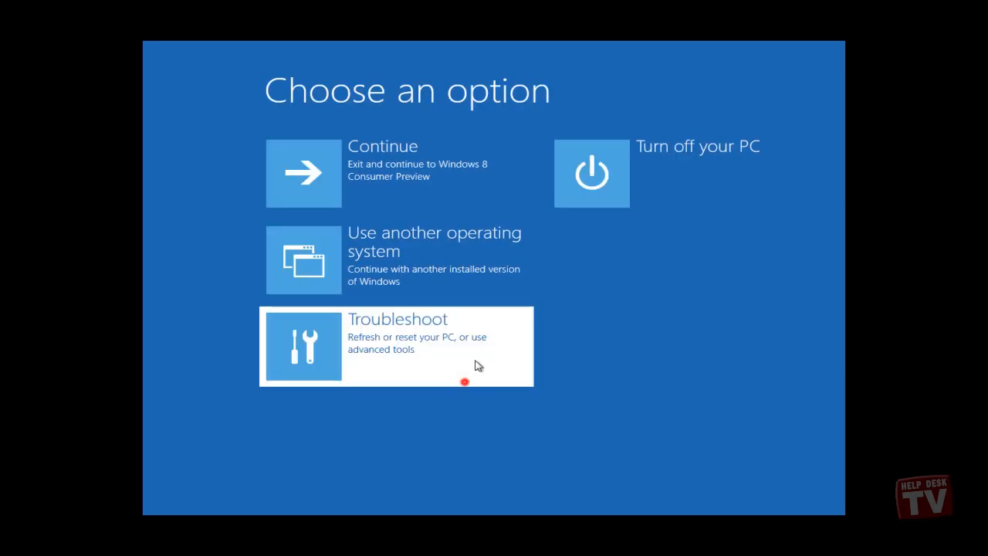
Launch Command Prompt from Advanced options and run dir to list system32.
click(475, 359)
click(475, 364)
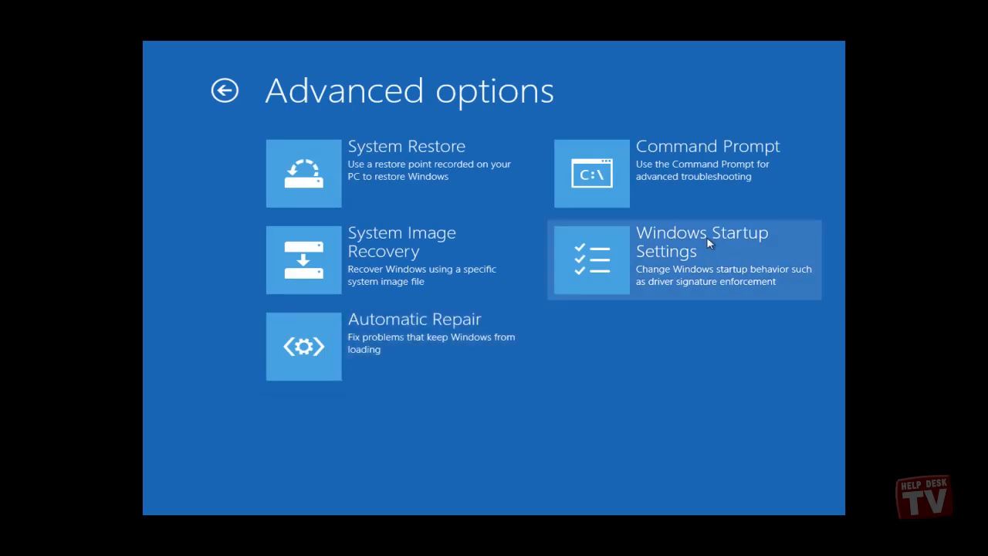
click(768, 174)
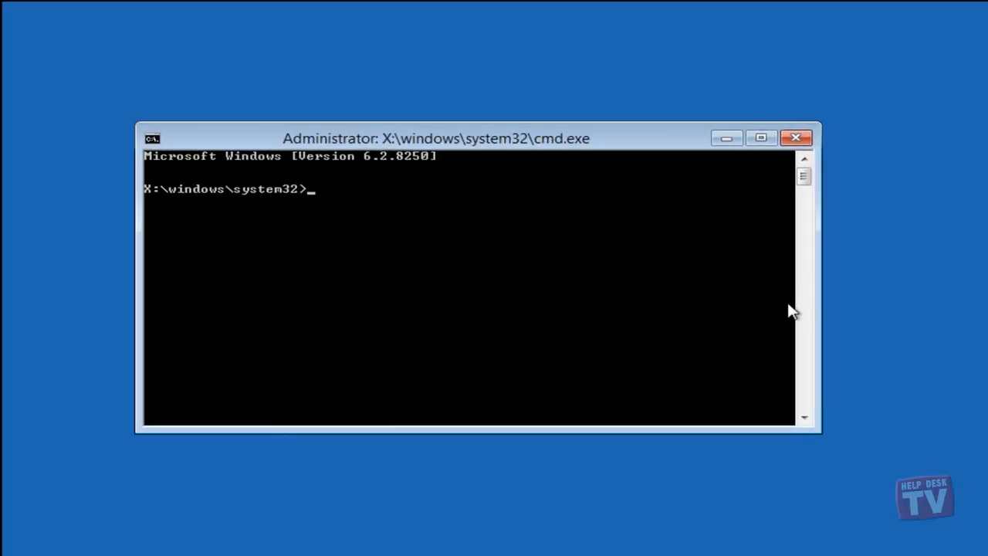
text(dir)
key(Return)
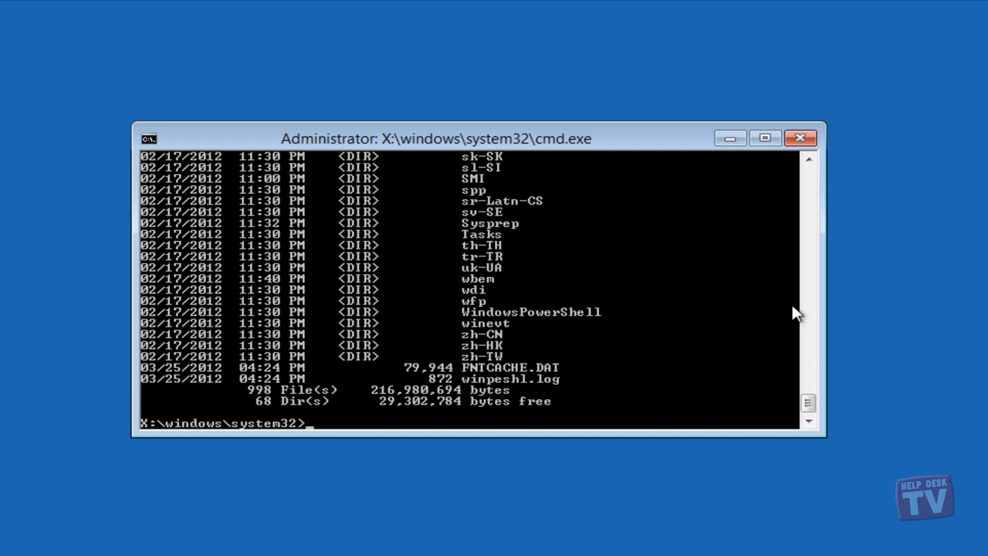
text(ipconifg)
Run ipconfig showing IPv4 192.168.68.216, then exit the prompt.
key(BackSpace)
key(BackSpace)
key(BackSpace)
text(fig)
key(Return)
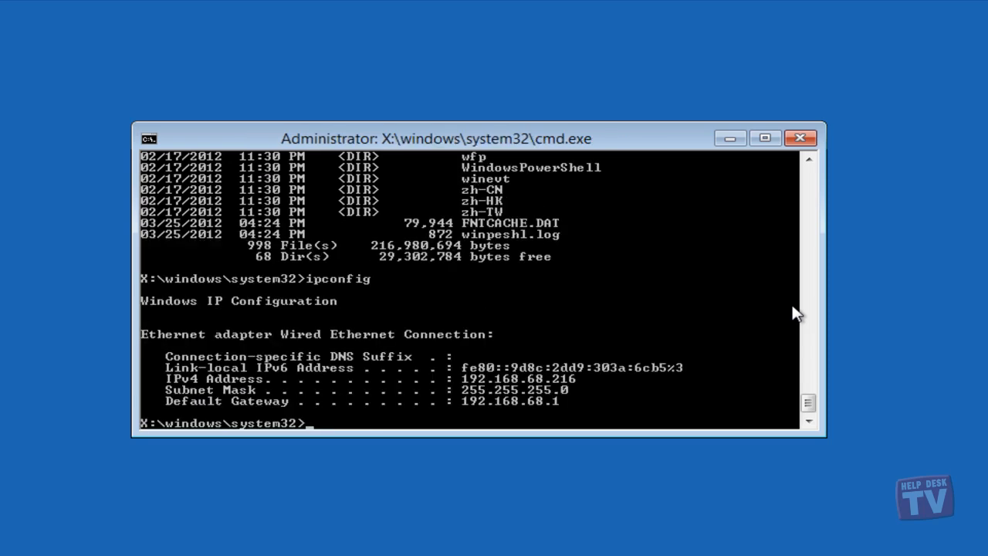
text(exit)
key(Return)
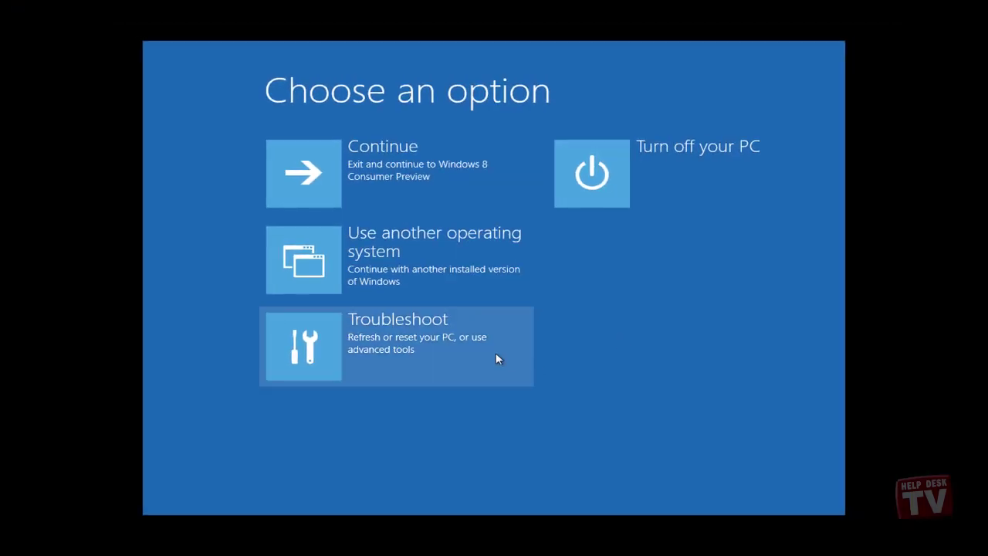
Navigate Troubleshoot > Advanced options to Windows Startup Settings and restart to change boot options.
click(496, 352)
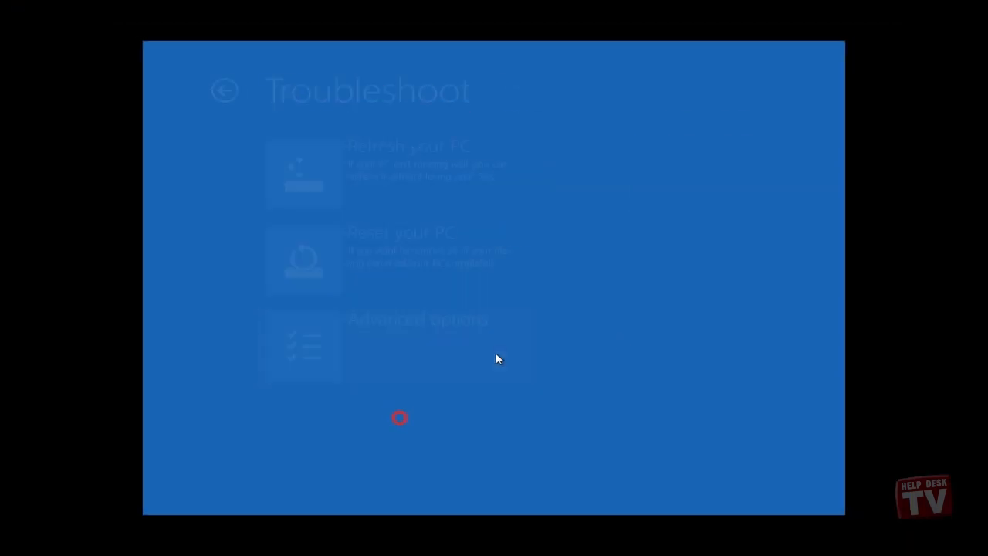
click(495, 352)
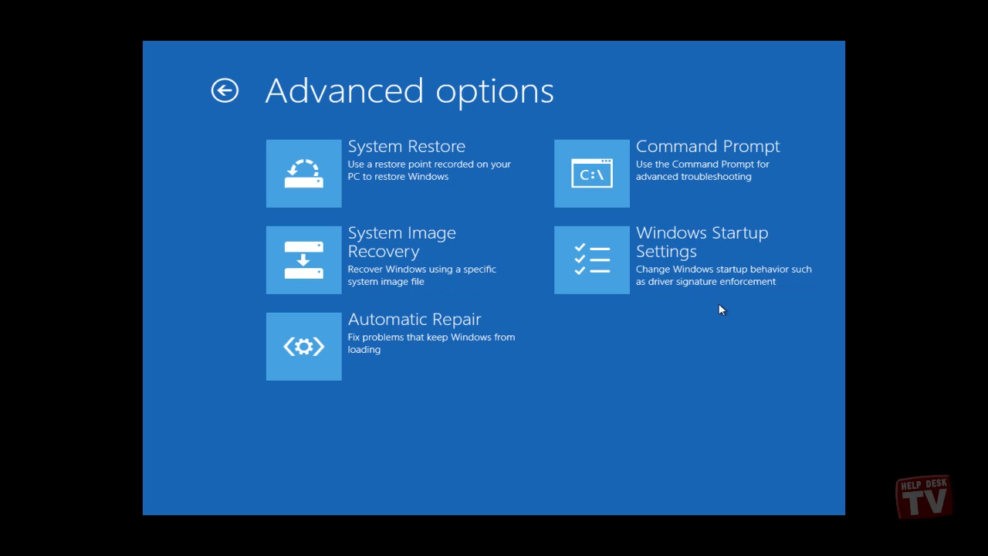
click(738, 259)
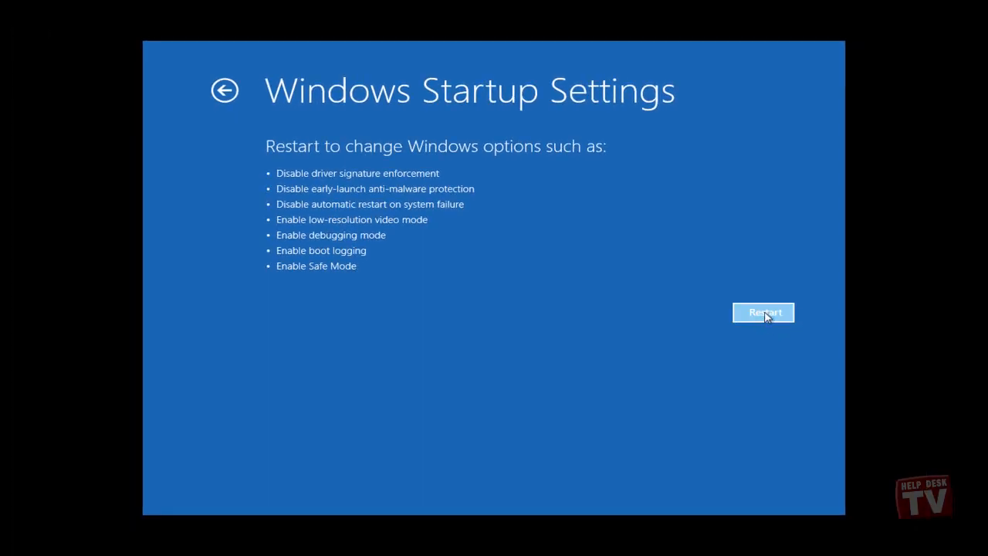
click(785, 329)
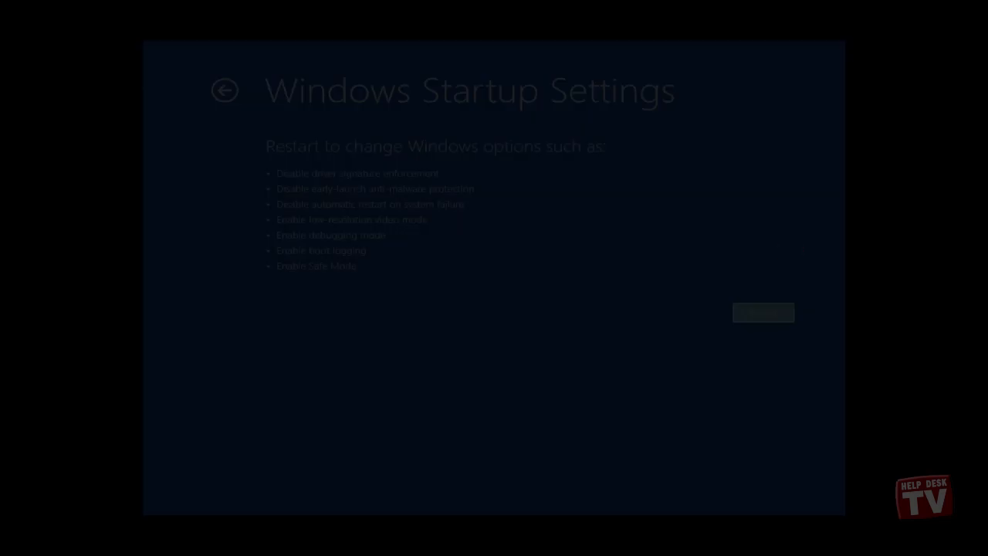